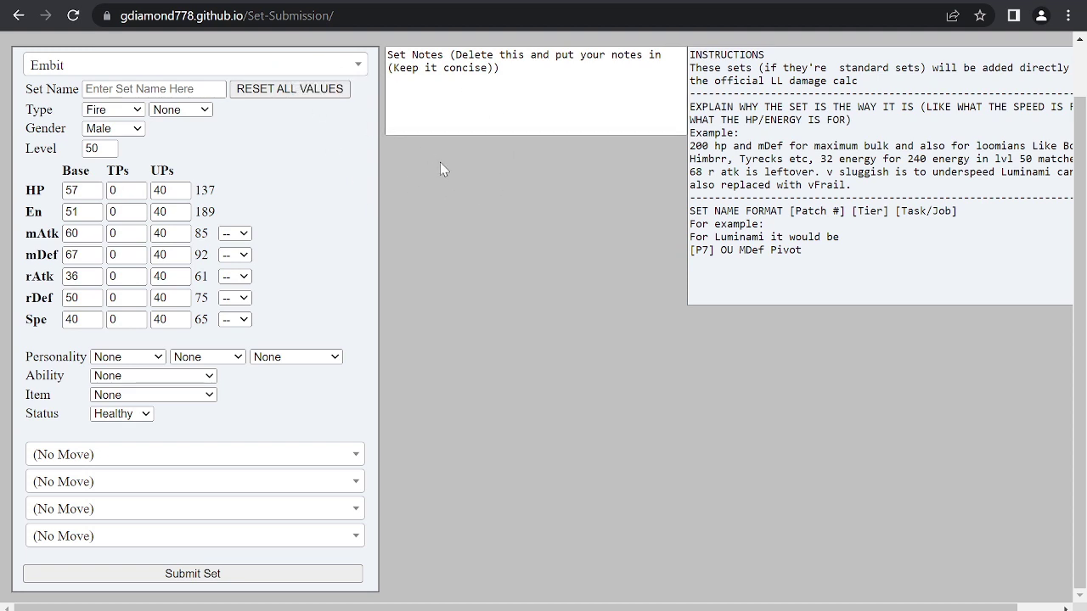
Step: Search the species list and choose Zuelong as the Loomian
click(329, 67)
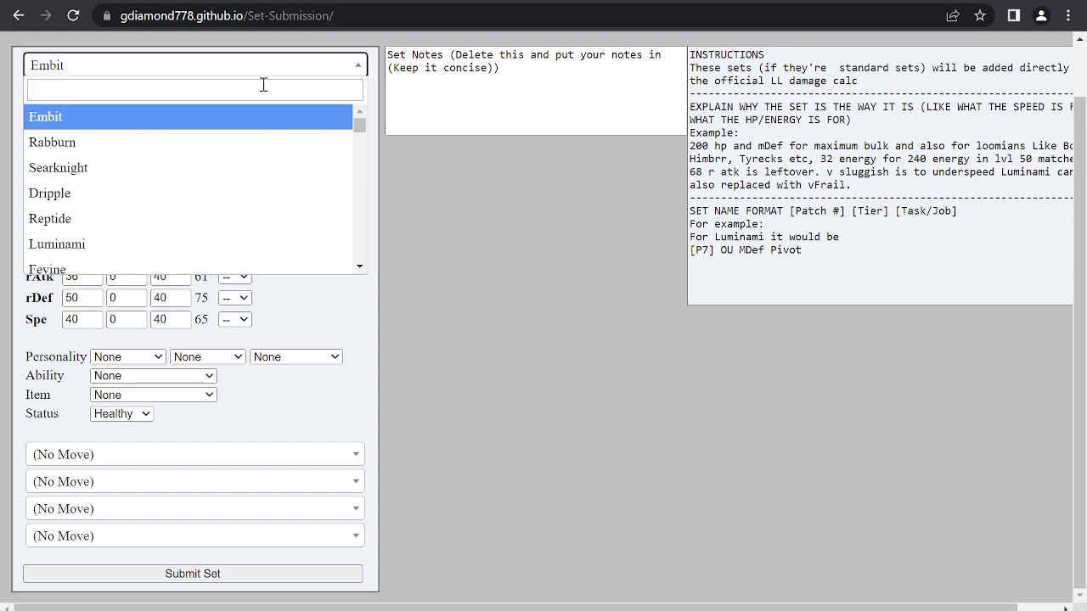
text(z)
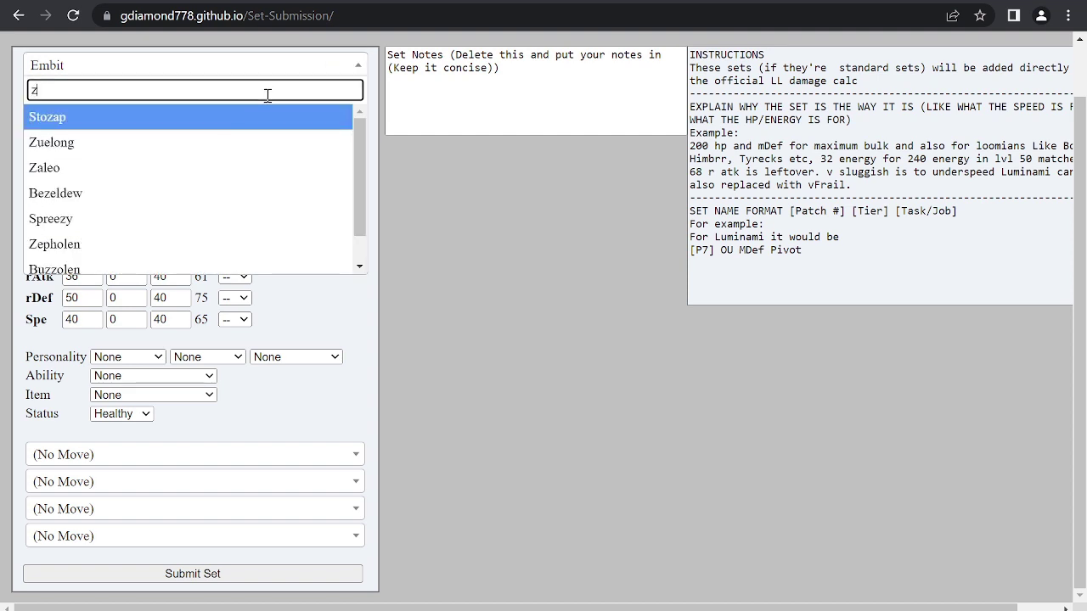
text(e)
key(BackSpace)
text(ue)
click(245, 124)
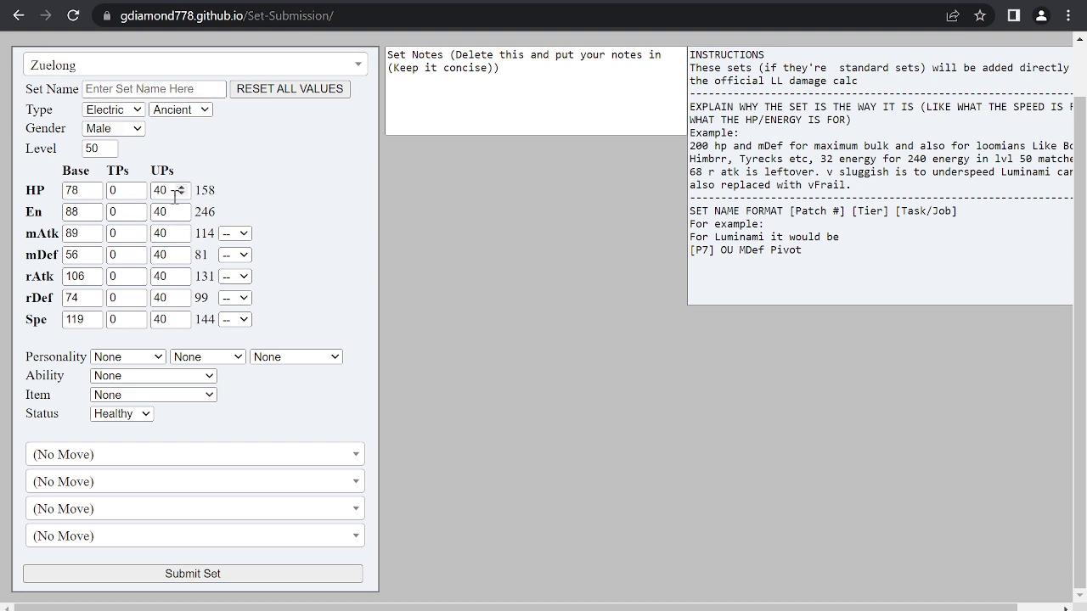
Step: Set Zuelong's TPs to 20 En, 80 HP, 200 rAtk and 200 Spe
double_click(119, 212)
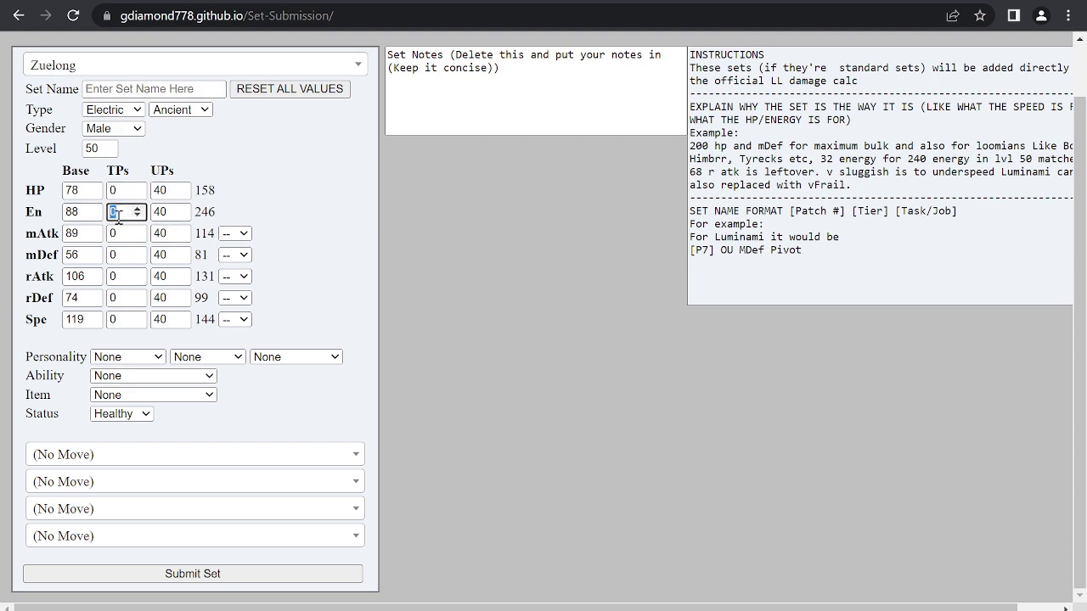
text(20)
click(297, 230)
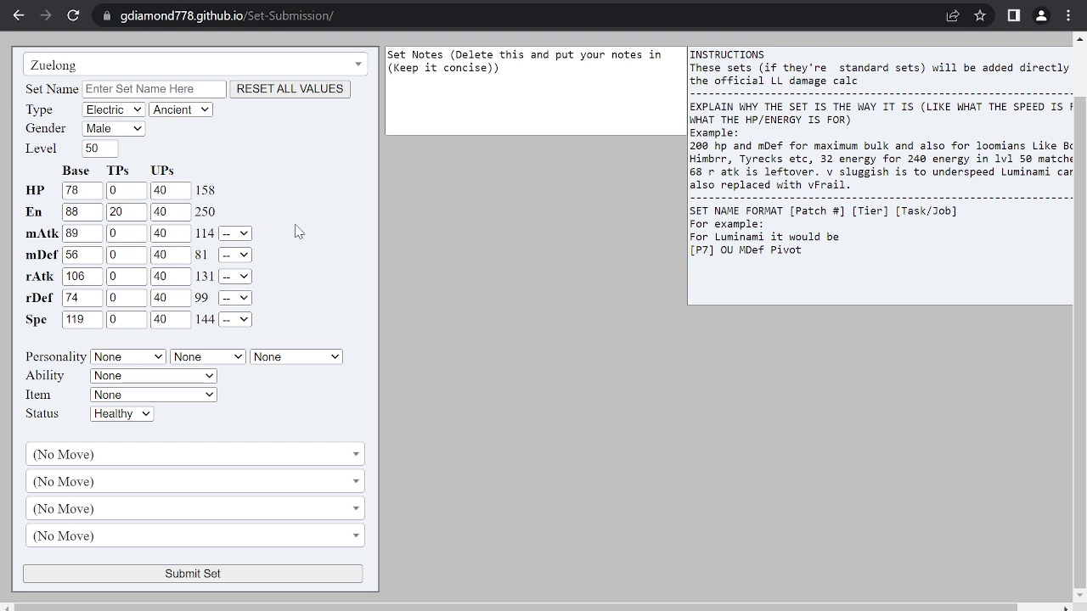
double_click(116, 190)
text(80)
double_click(119, 276)
text(200)
click(334, 325)
double_click(112, 322)
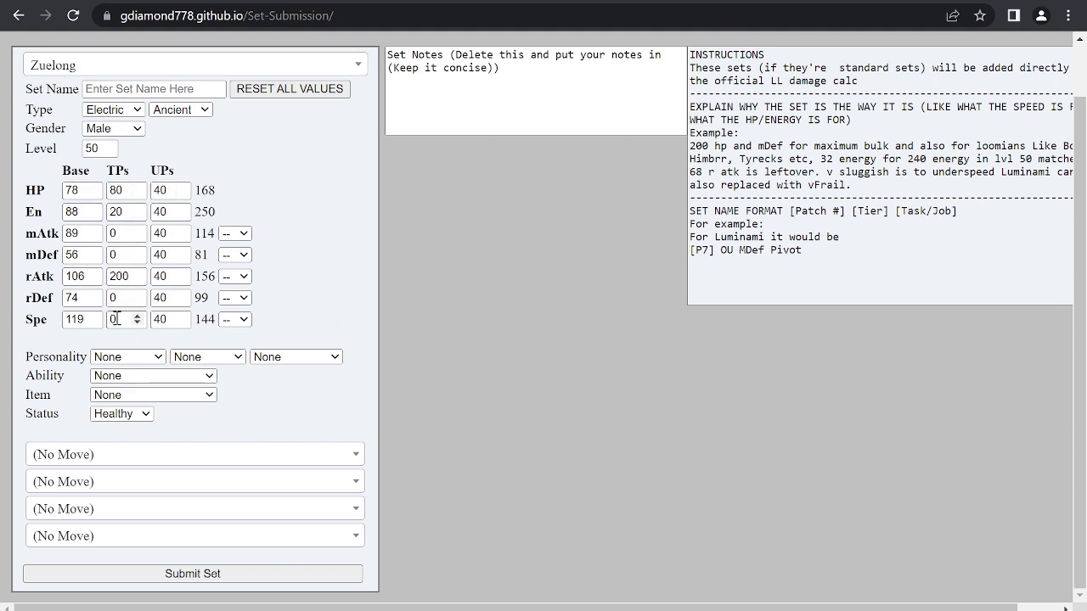
text(200)
click(308, 330)
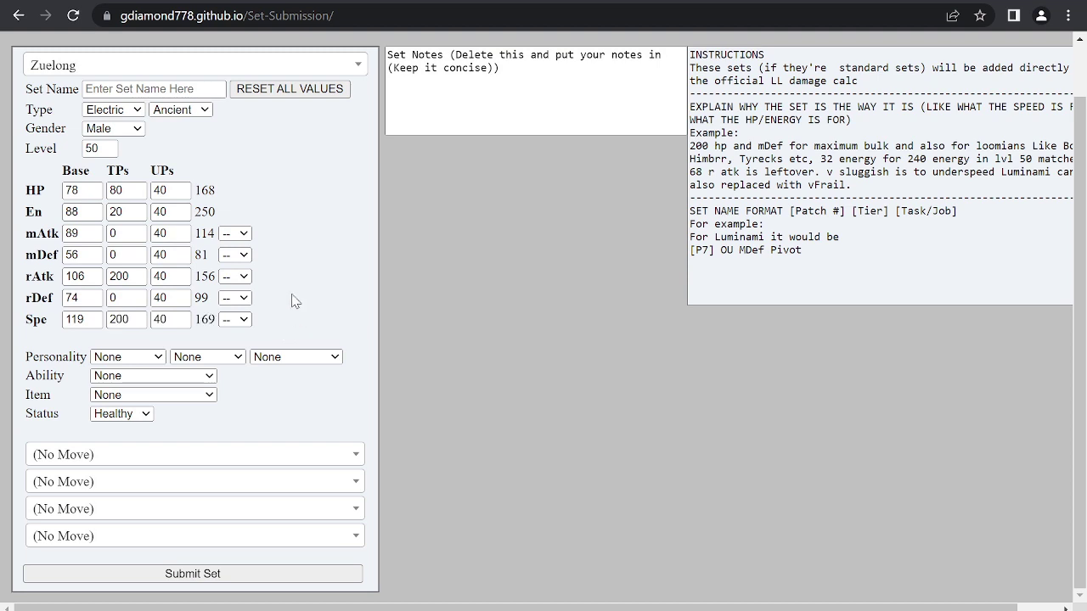
Step: Set the three personalities to Smart, Nimble and Very Frail
click(127, 358)
click(124, 428)
click(194, 357)
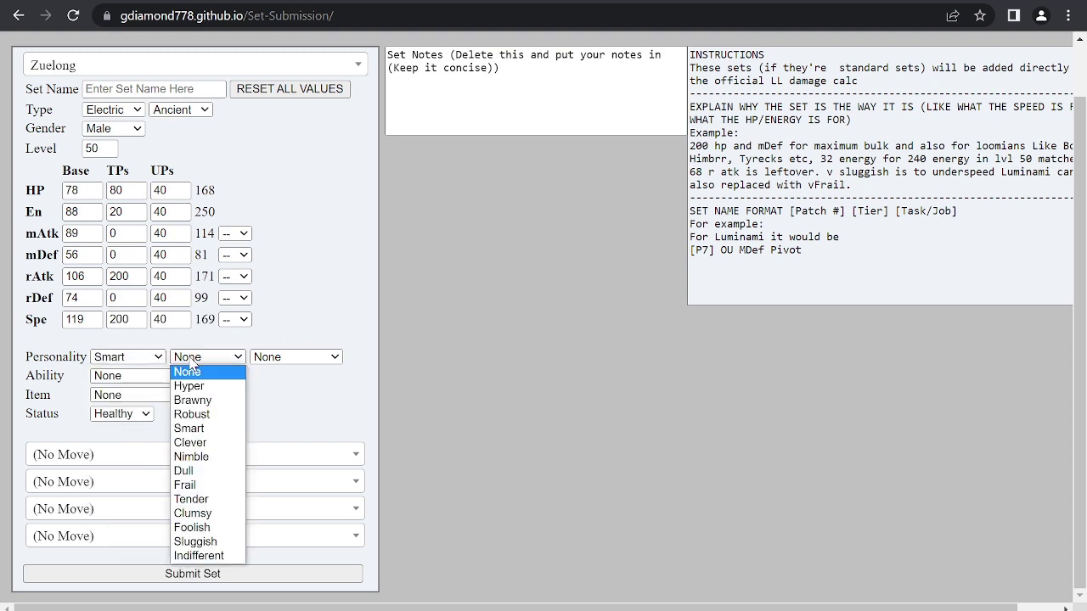
key(n)
click(200, 457)
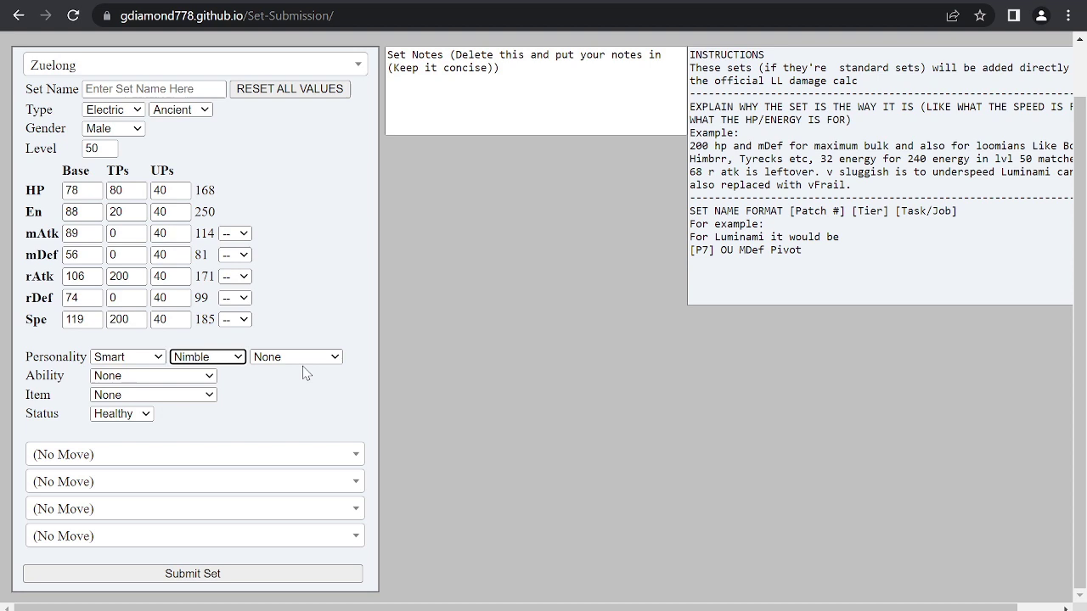
click(303, 360)
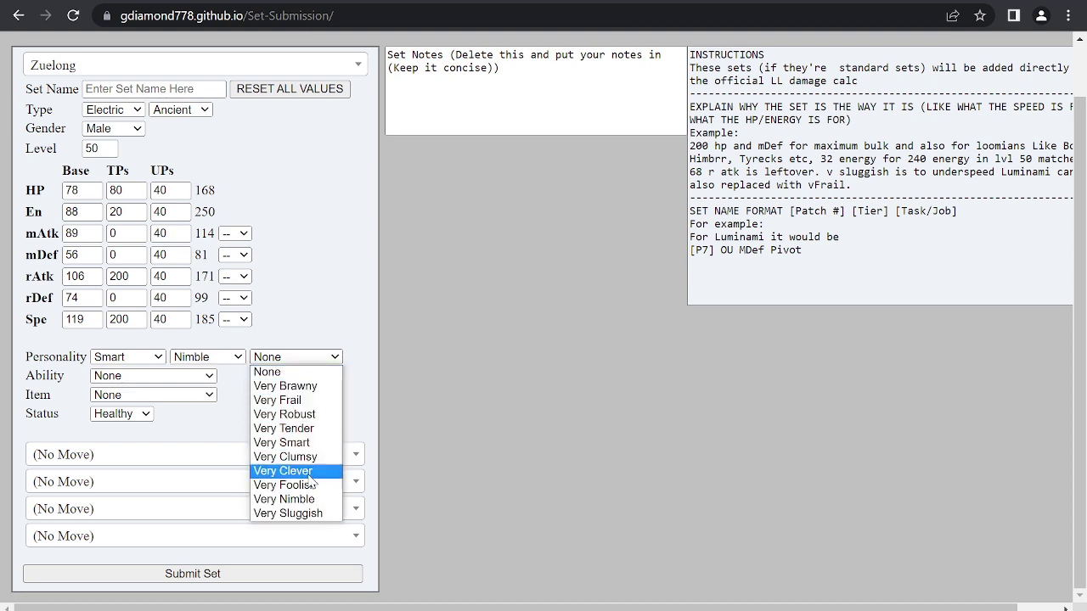
click(311, 401)
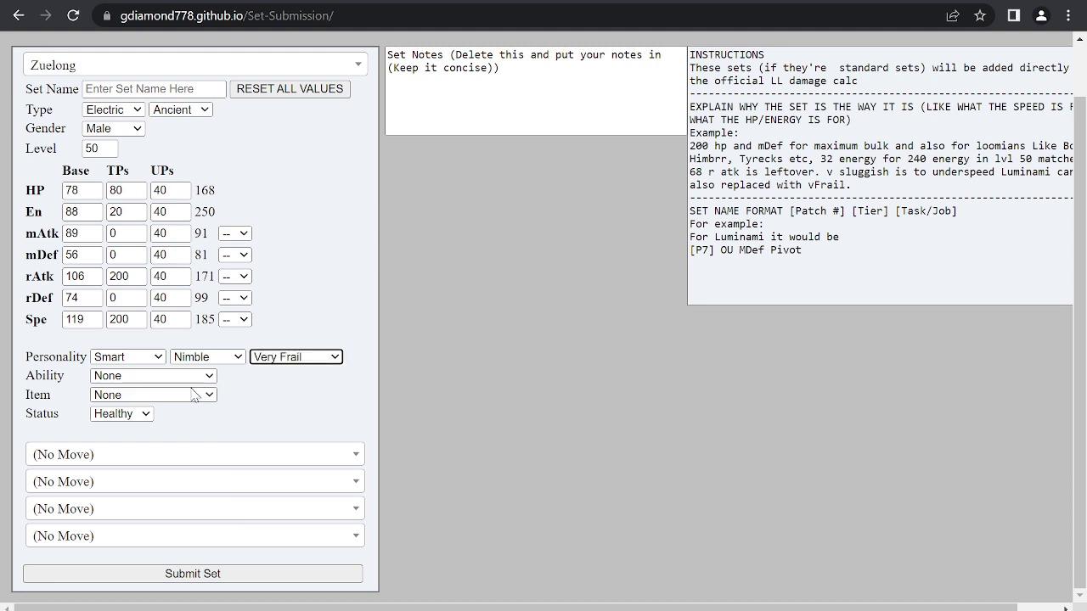
Step: Set the ability to Brute Force and the held item to Ancient Essence
click(187, 382)
text(br)
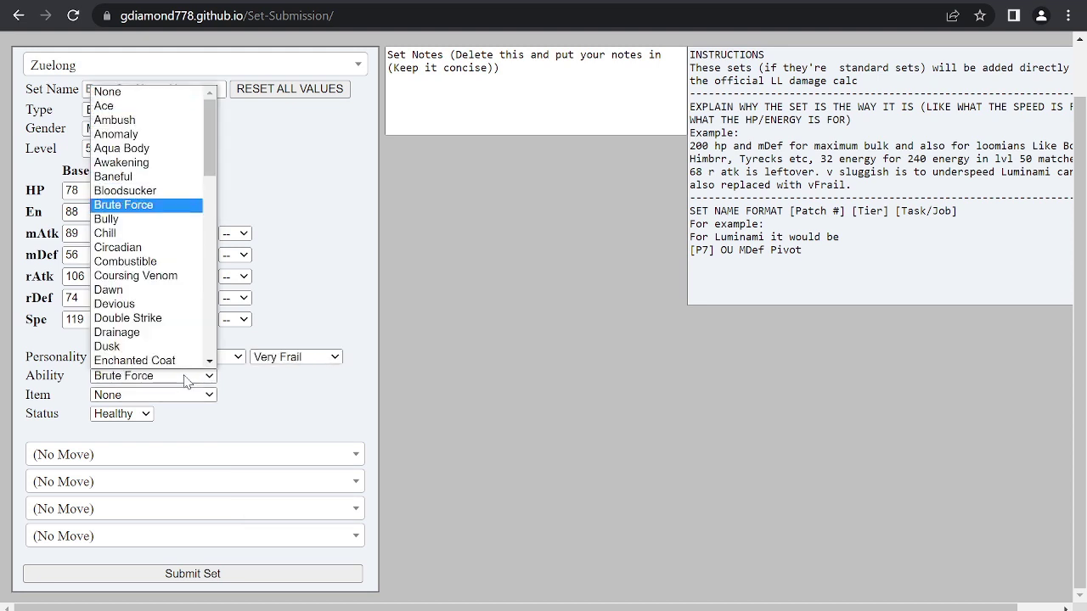
click(134, 206)
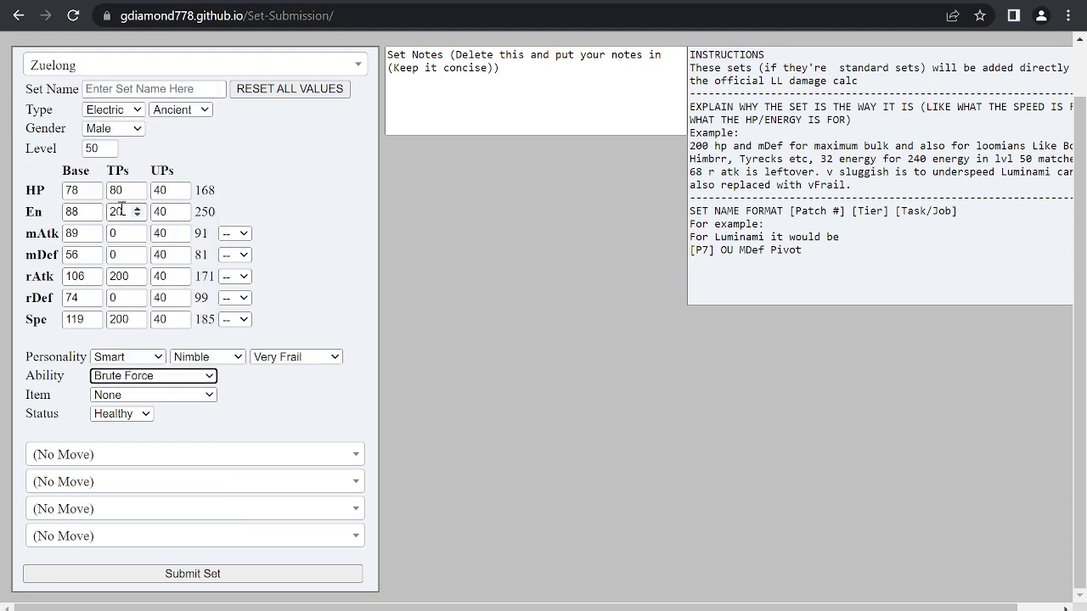
click(142, 397)
text(an)
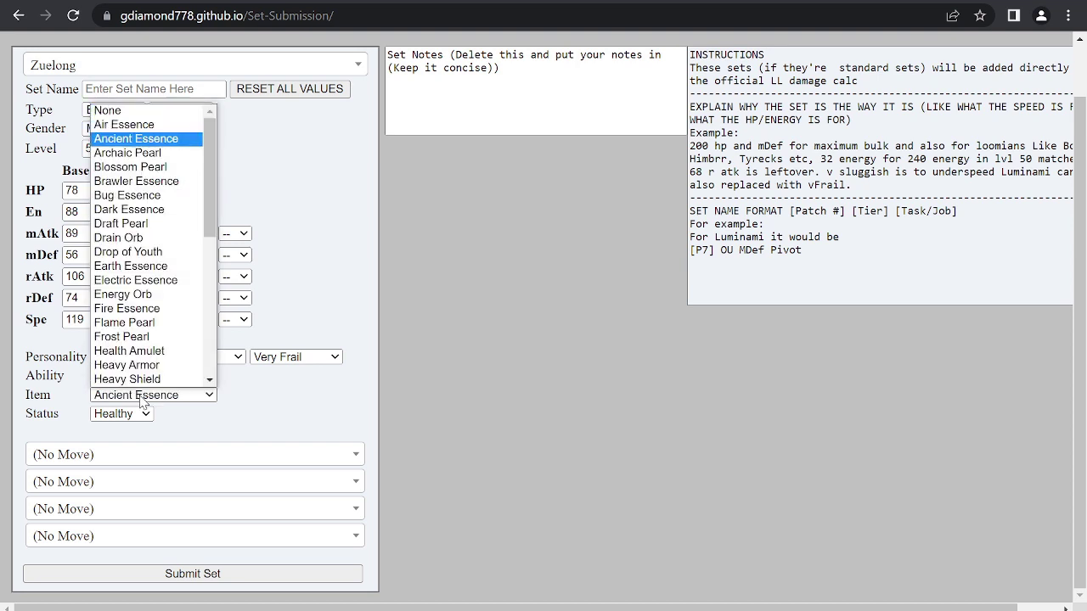
click(119, 141)
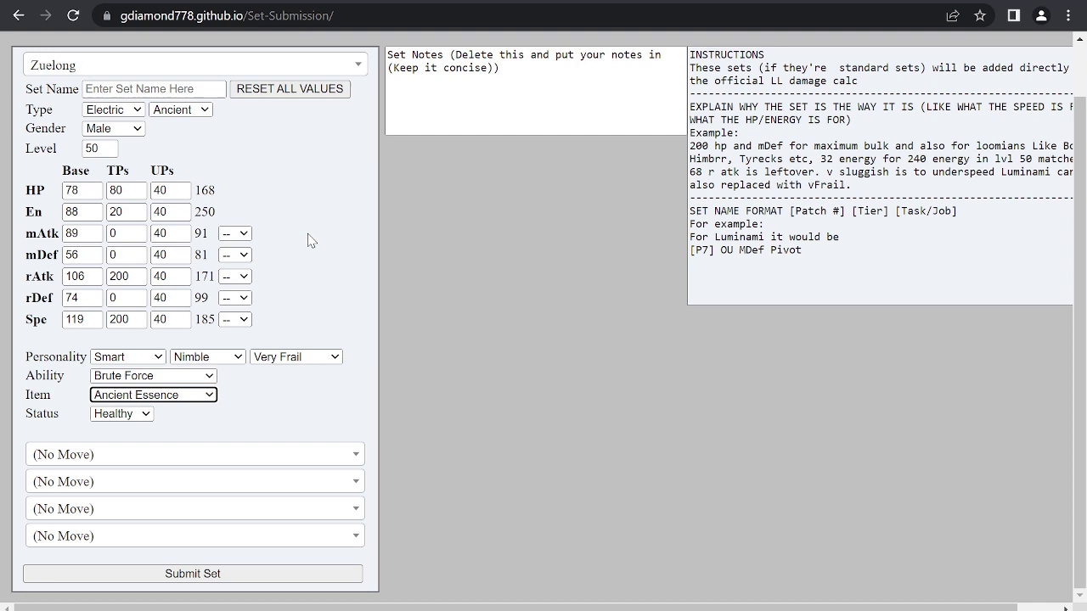
click(307, 227)
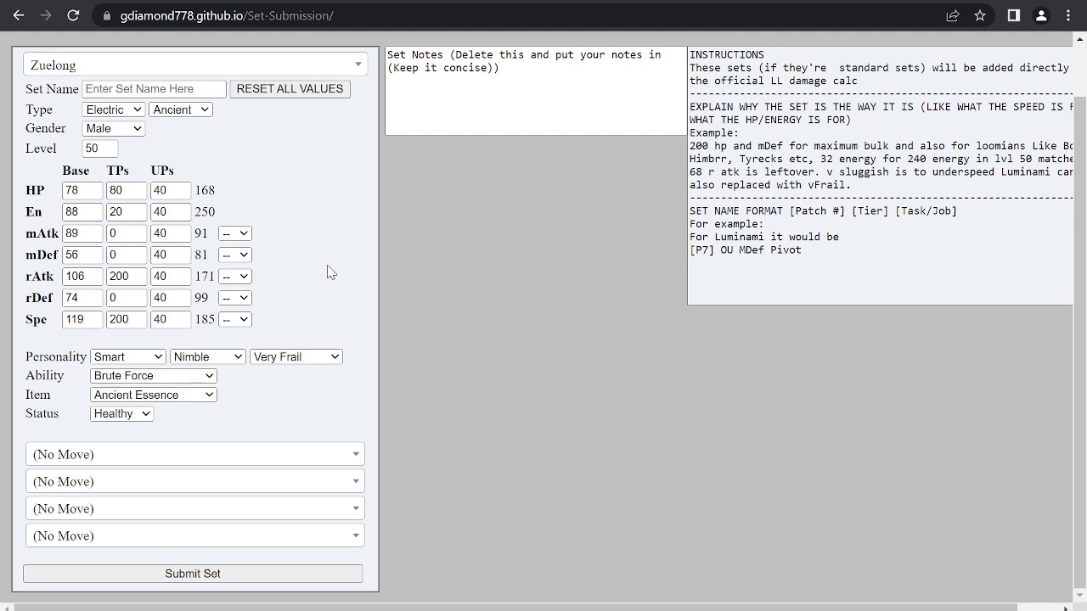
Step: Set the first two moves to Thunderstrike and Elemental Burst
click(113, 458)
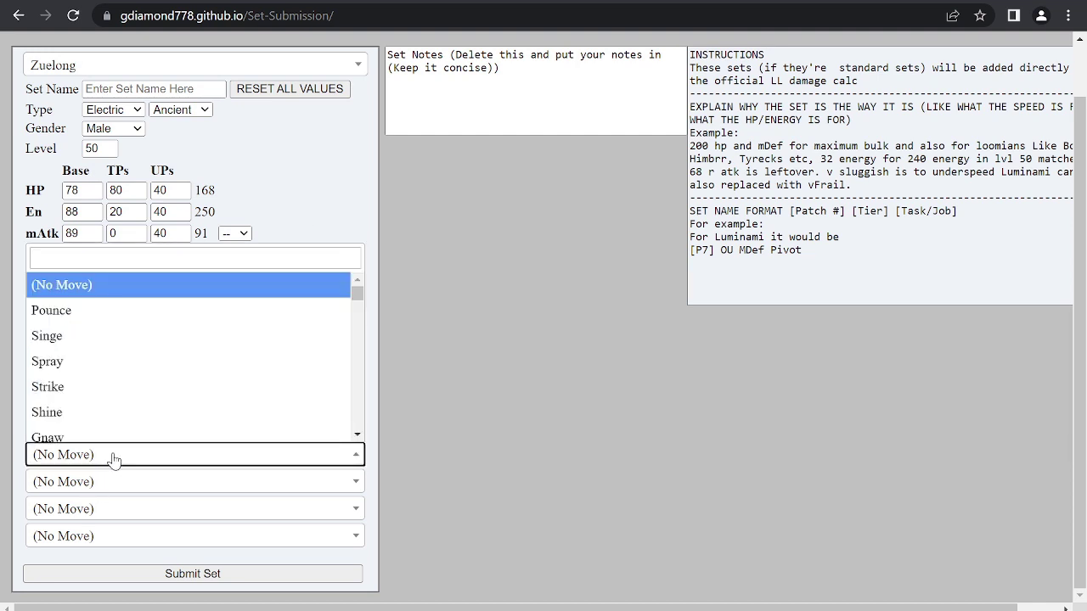
text(t)
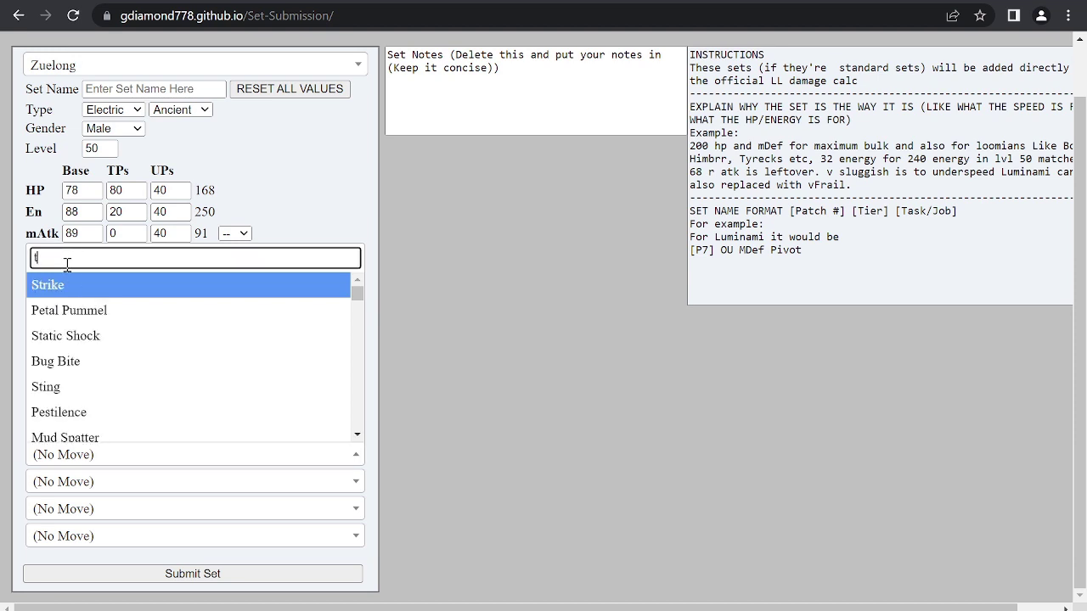
text(hund)
click(85, 330)
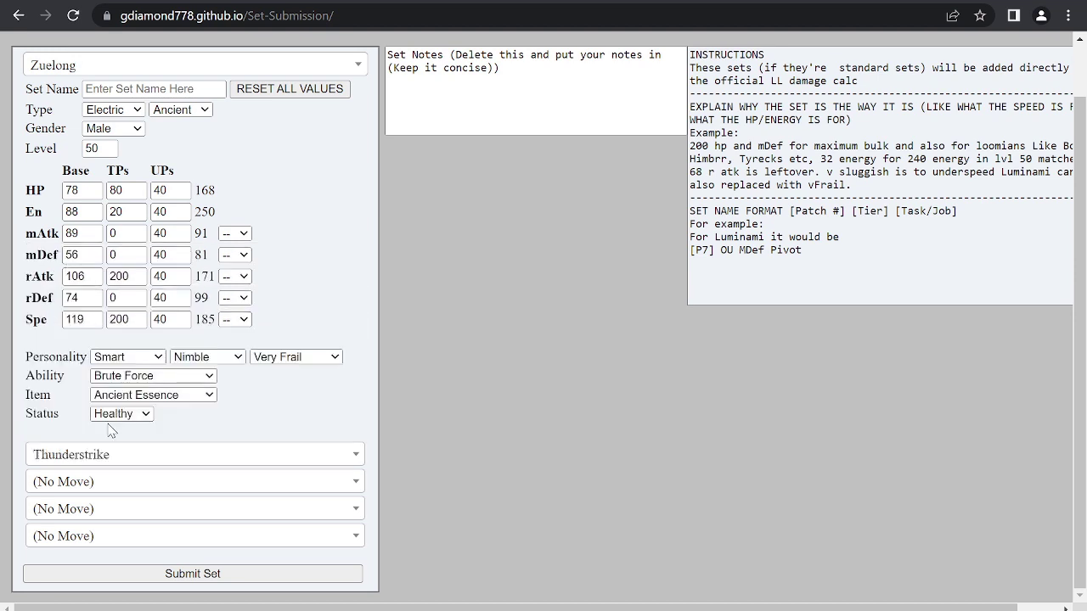
click(110, 484)
text(ele)
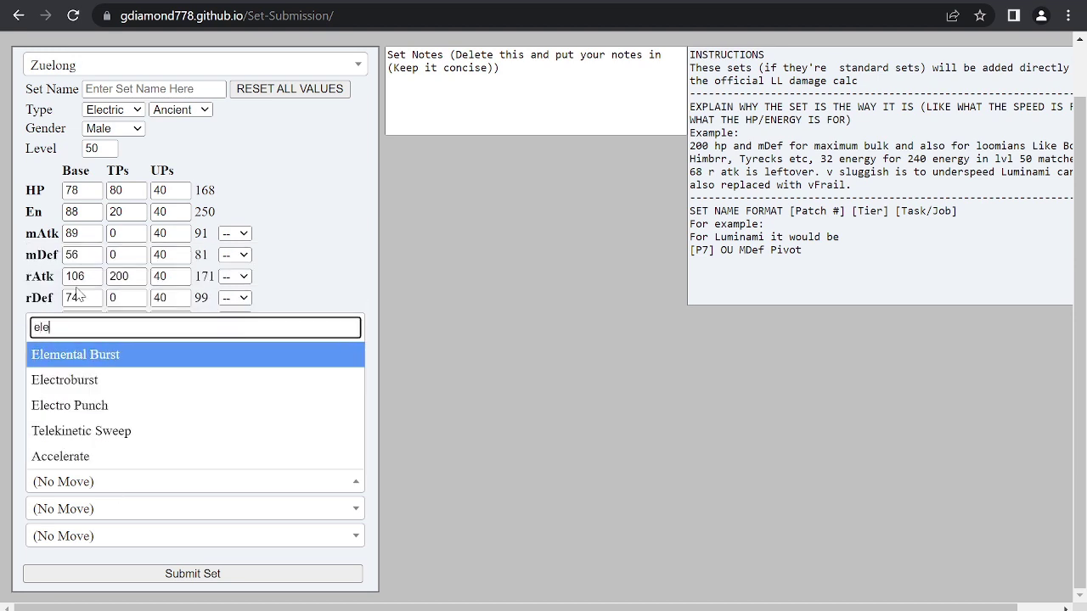
click(86, 366)
Step: Set the third and fourth moves to Ancient Roar and Dodge
click(114, 514)
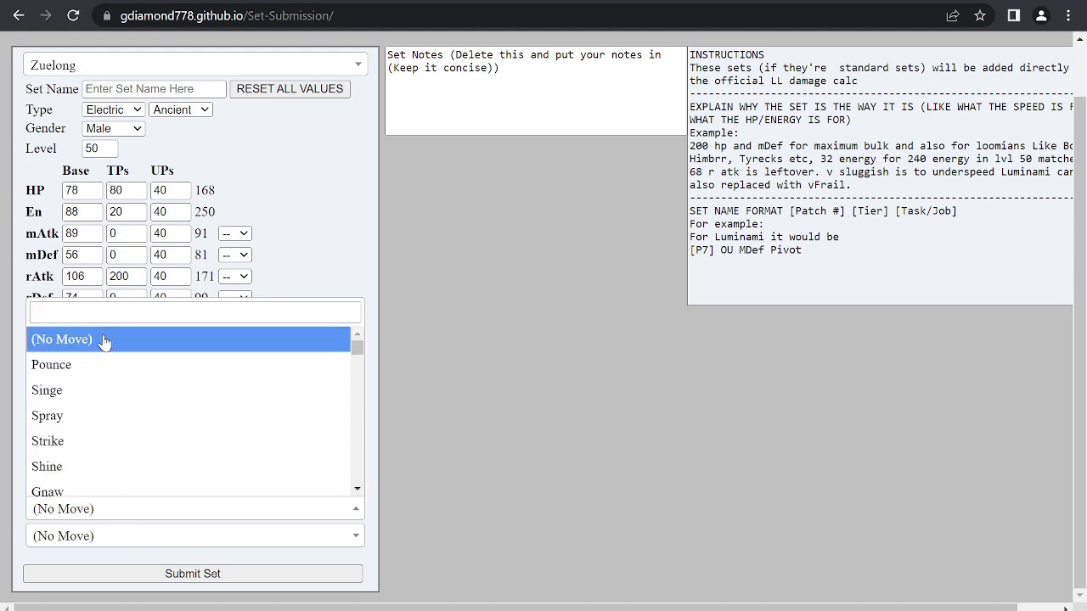
text(anci)
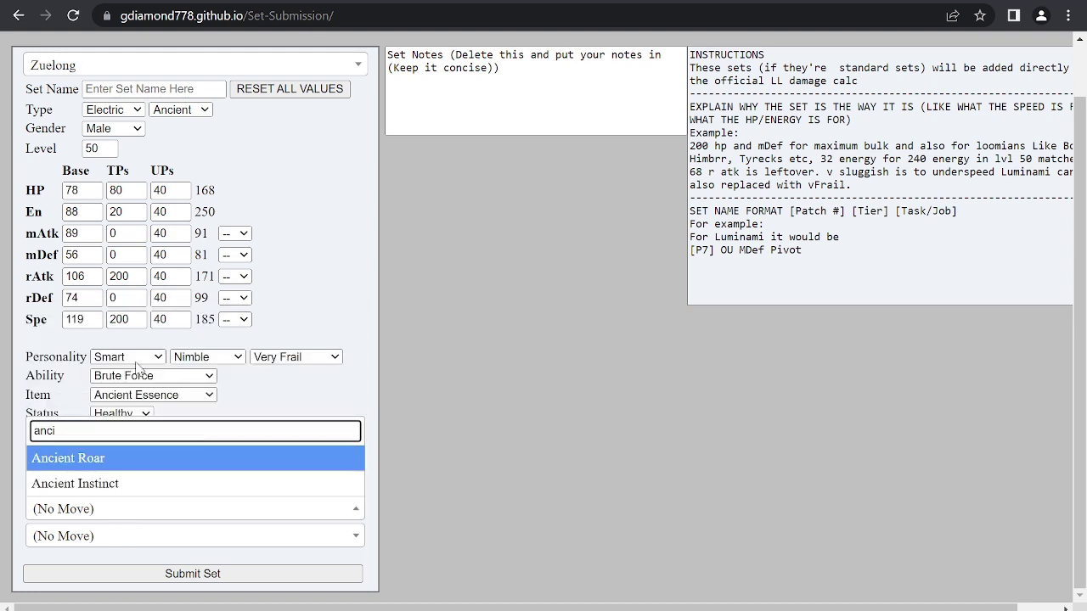
click(160, 458)
click(145, 539)
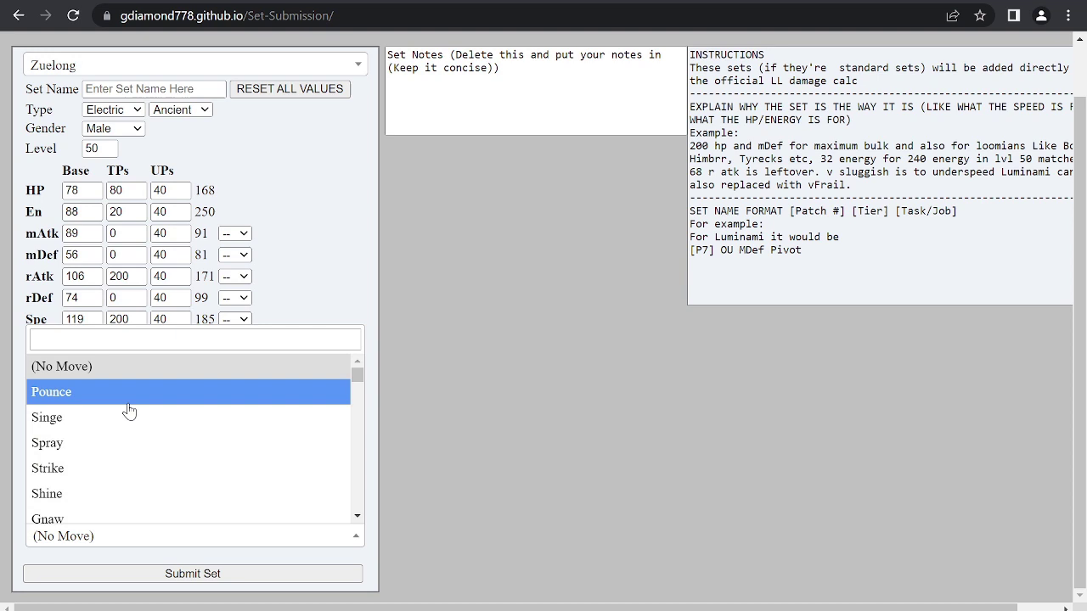
click(111, 338)
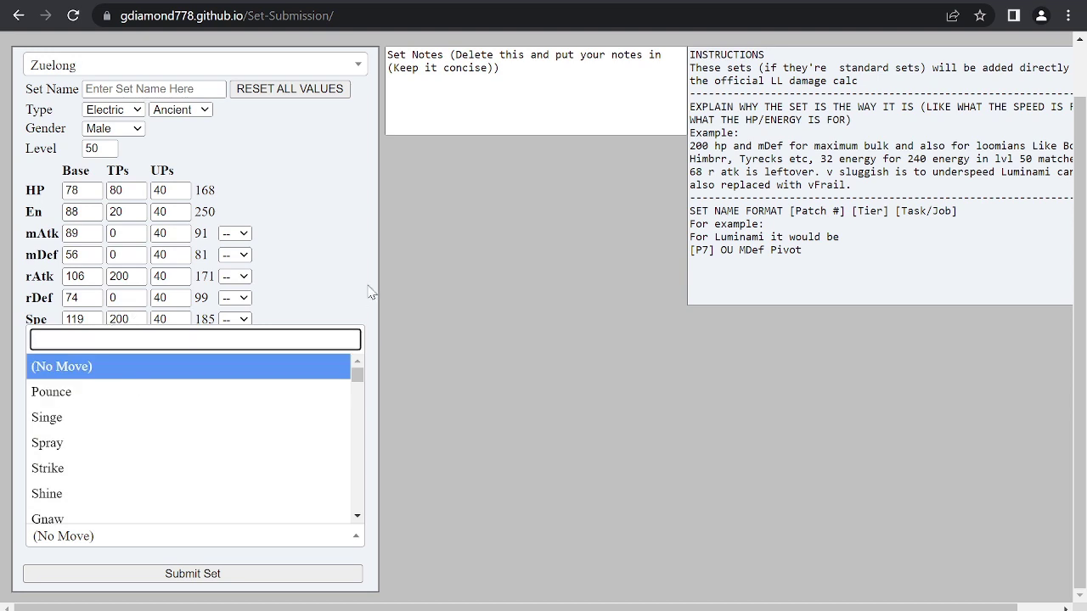
text(dod)
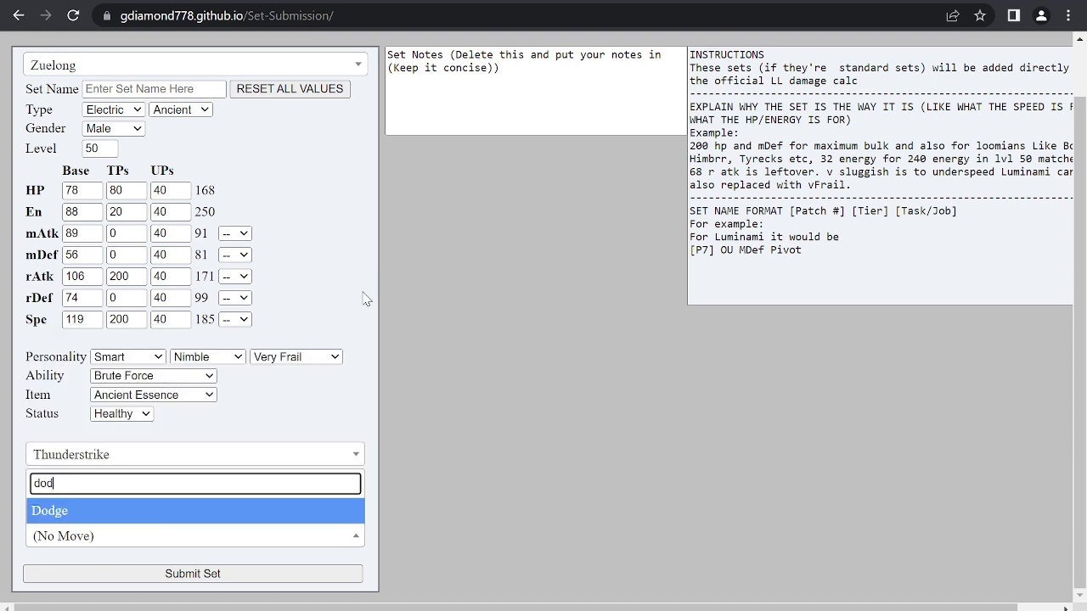
click(171, 518)
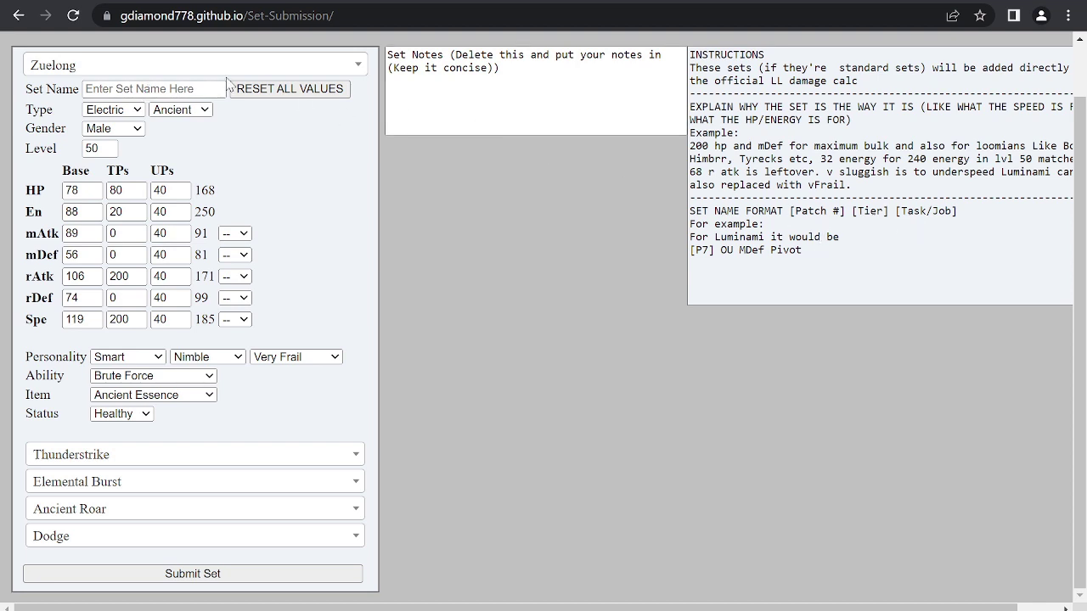
Step: Enter '[P7] OU Cleaner' in the Set Name field
click(170, 84)
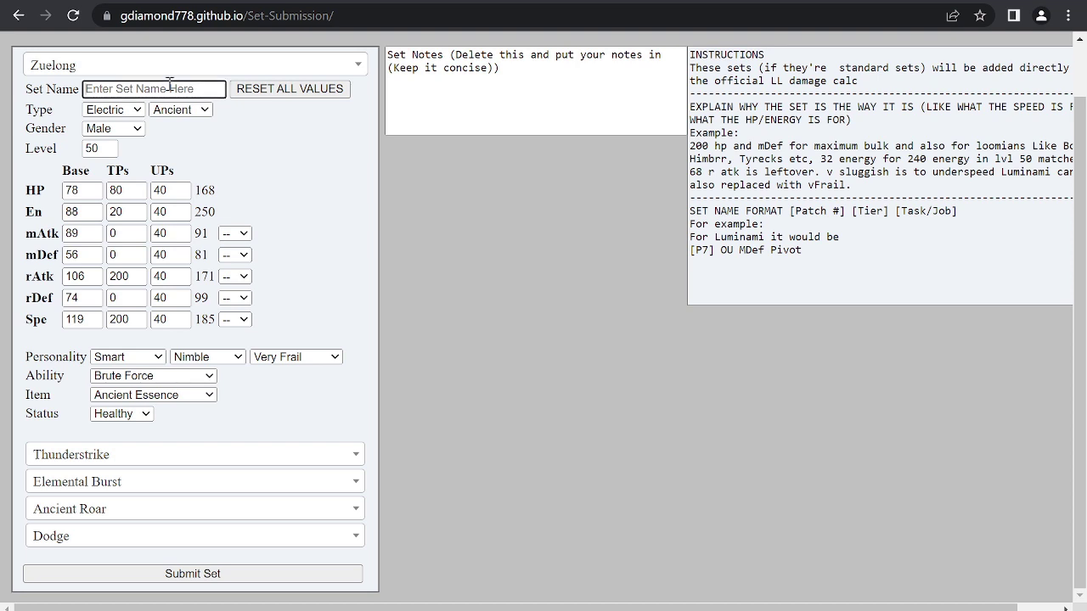
text([)
key(BackSpace)
text([)
text(P)
text(7])
text( Ou)
key(BackSpace)
text(U)
text(Clean)
text(er)
click(392, 231)
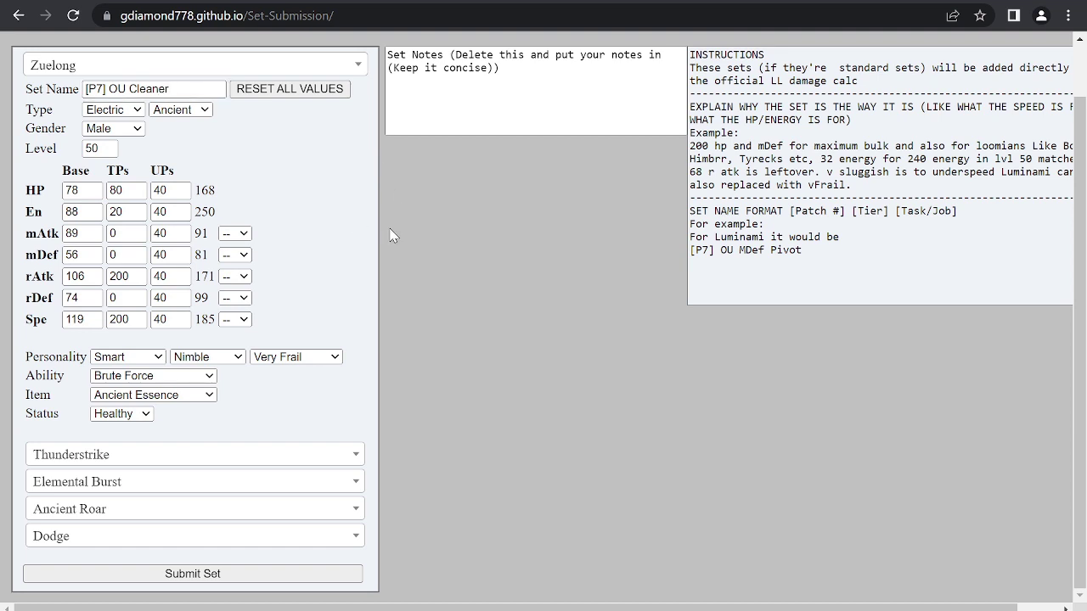
Step: Clear the placeholder text from the Set Notes box
click(619, 104)
key(ctrl+a)
scroll(619, 103, up, 1)
scroll(594, 274, down, 1)
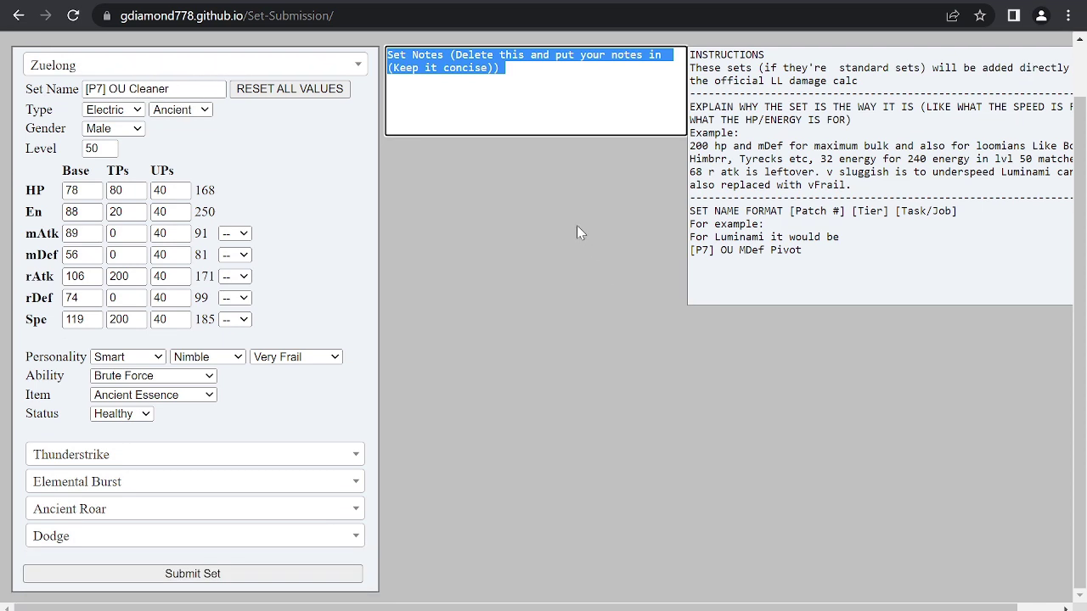
key(BackSpace)
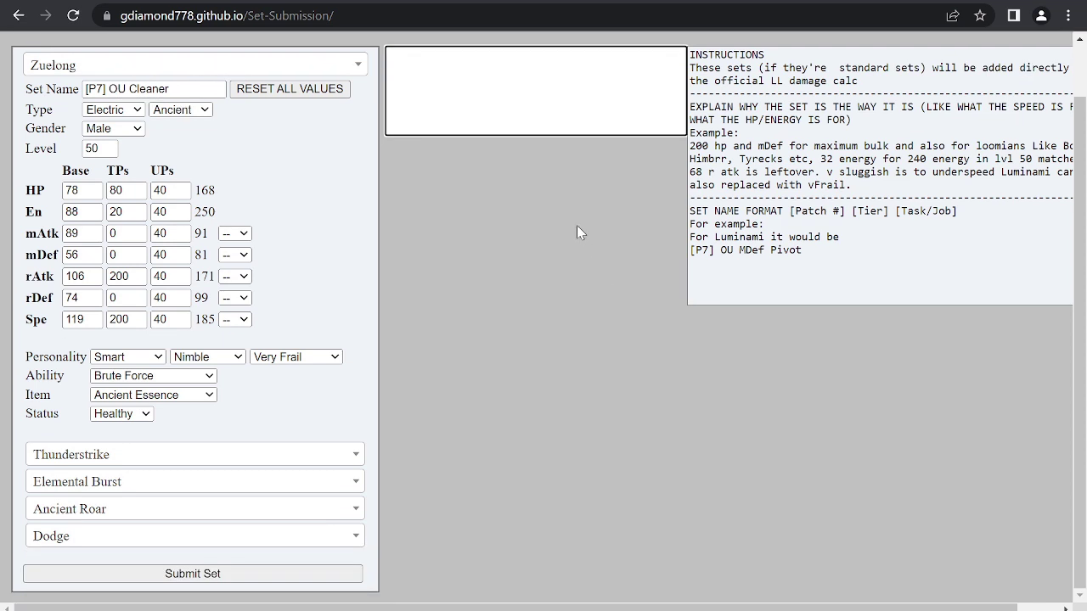
Step: Write notes explaining 200 ranged attack and speed give maximum speed and power, plus 20 energy
text(200)
text(Ranged atta)
text(ck 200 spe)
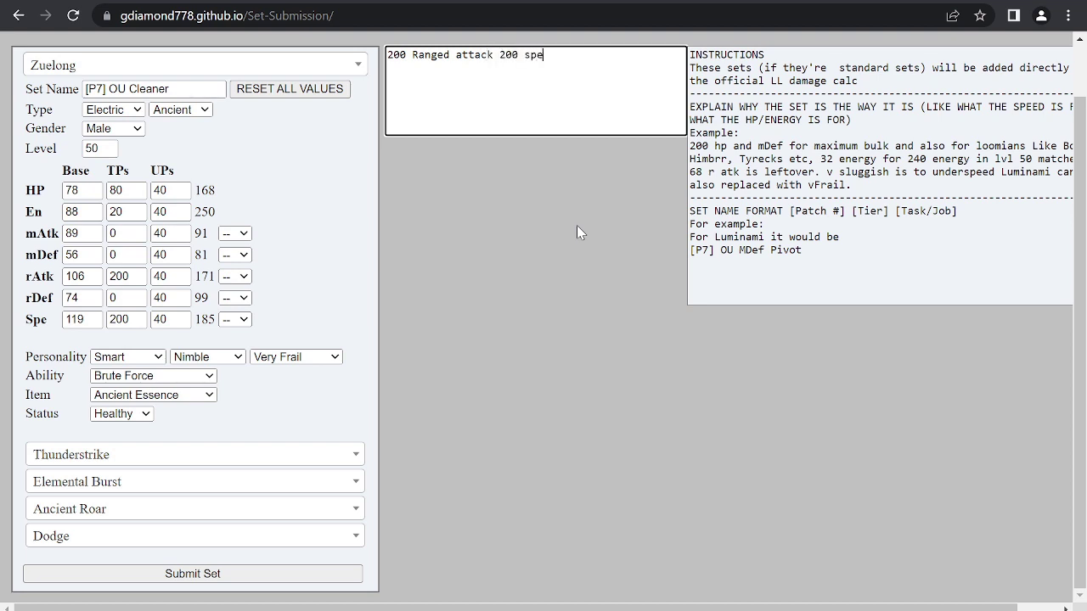
text(ed gives )
text(a)
key(BackSpace)
text(i)
text(t maxium)
key(BackSpace)
key(BackSpace)
key(BackSpace)
text(mum ul)
key(BackSpace)
key(BackSpace)
text(speed and )
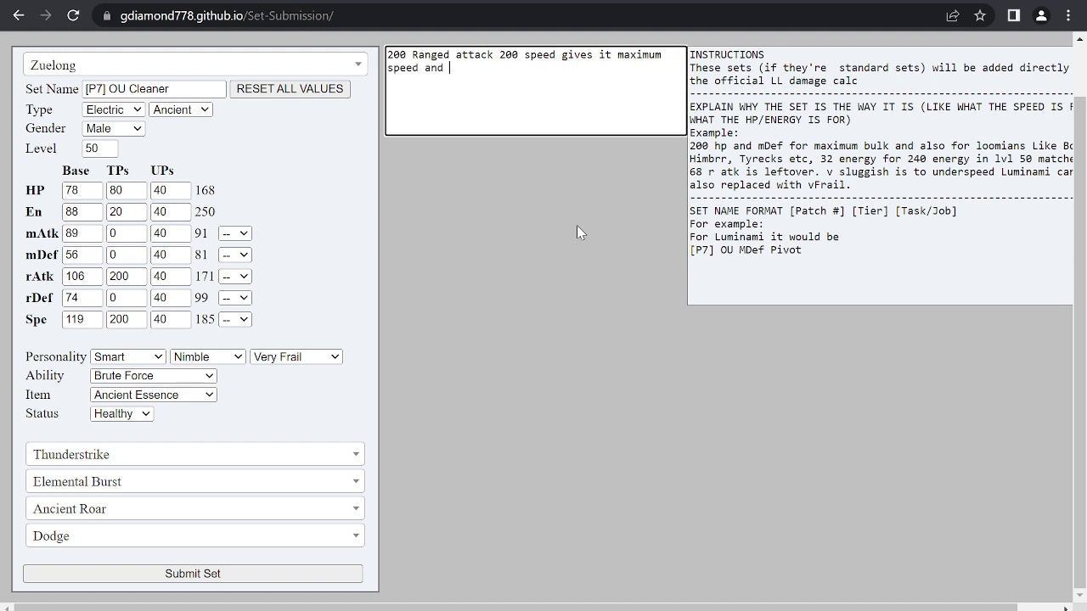
text(power)
text(20 a)
key(BackSpace)
key(BackSpace)
key(BackSpace)
key(BackSpace)
text(20  e)
text(n)
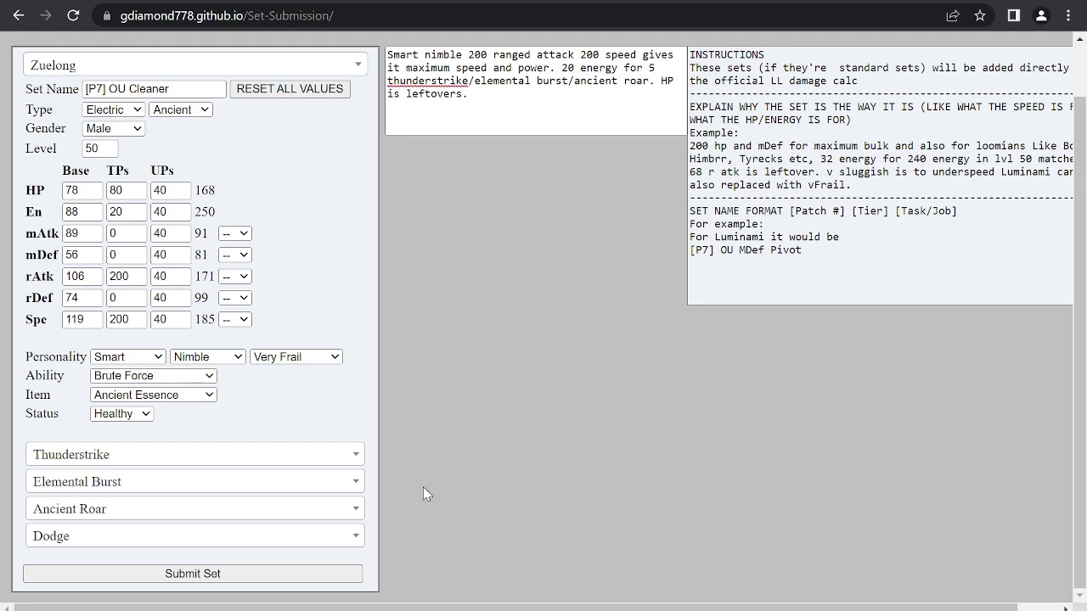
Step: Submit the Zuelong set
click(208, 575)
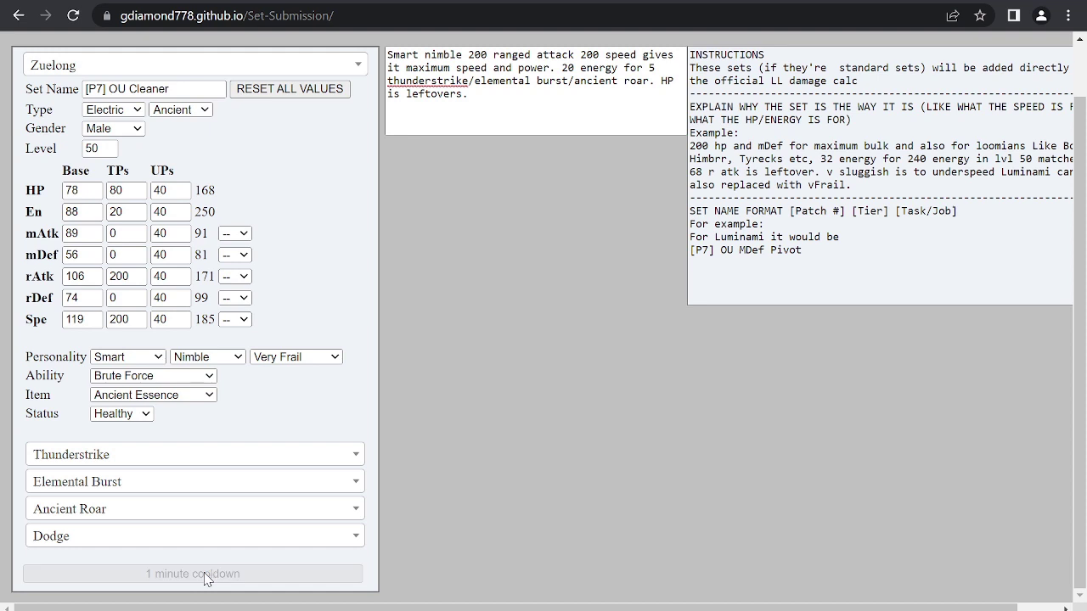